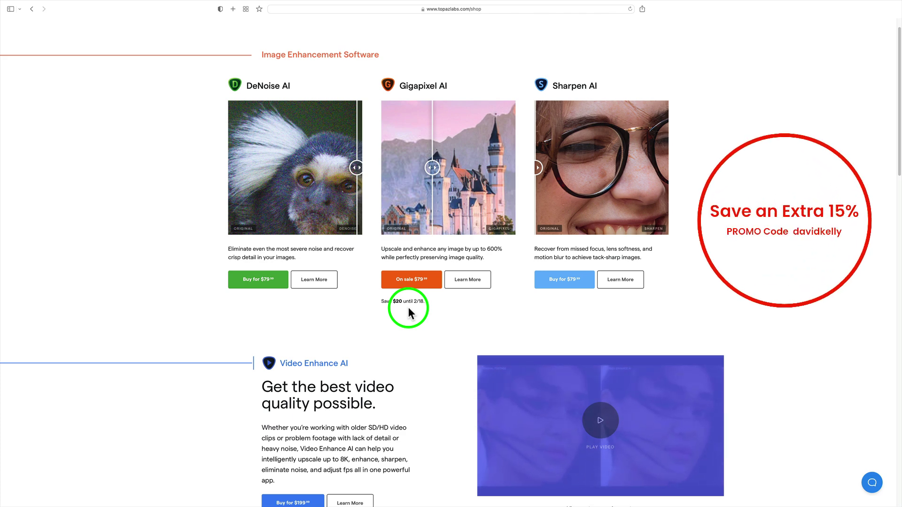
Review the video enhancement software and the Image Quality Bundle on the Topaz Labs shop page
scroll(409, 309, down, 7)
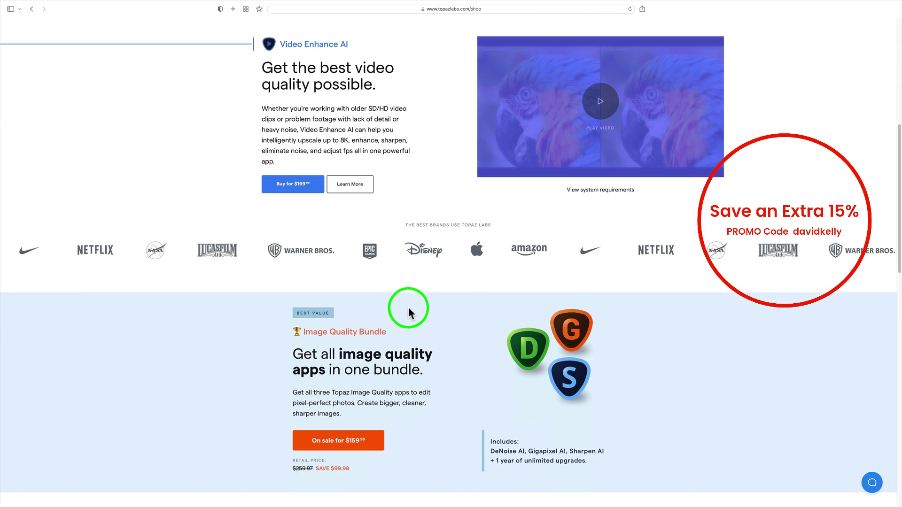
scroll(409, 309, down, 3)
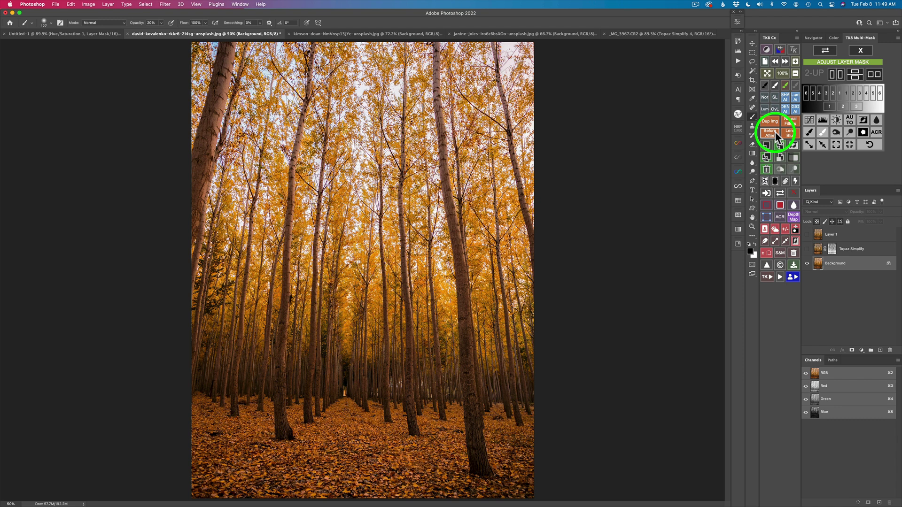
In Photoshop, compare the forest, cityscape and flower images before and after their effects, ending on the Wellington building photo
click(771, 132)
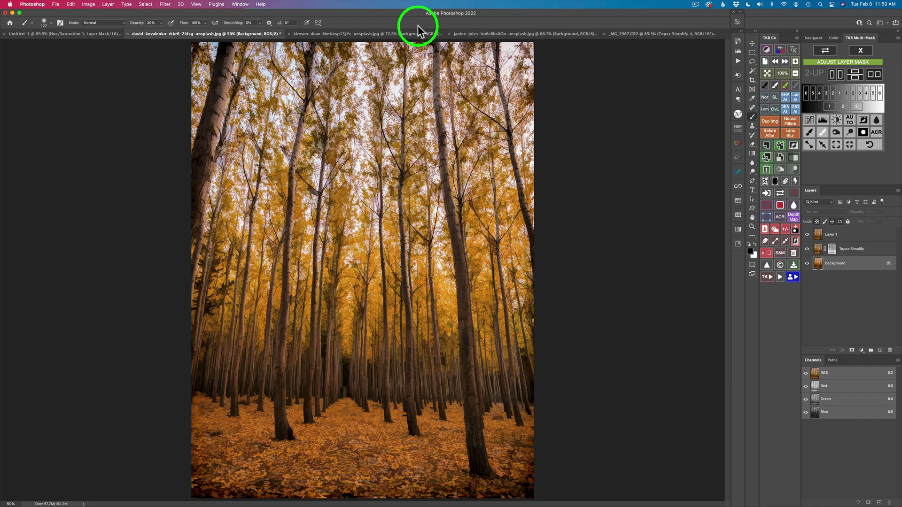
click(394, 34)
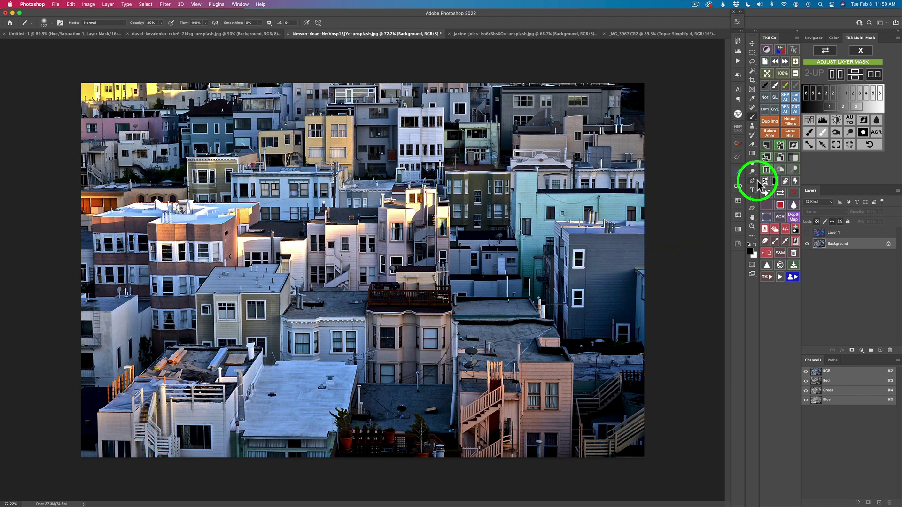
click(771, 133)
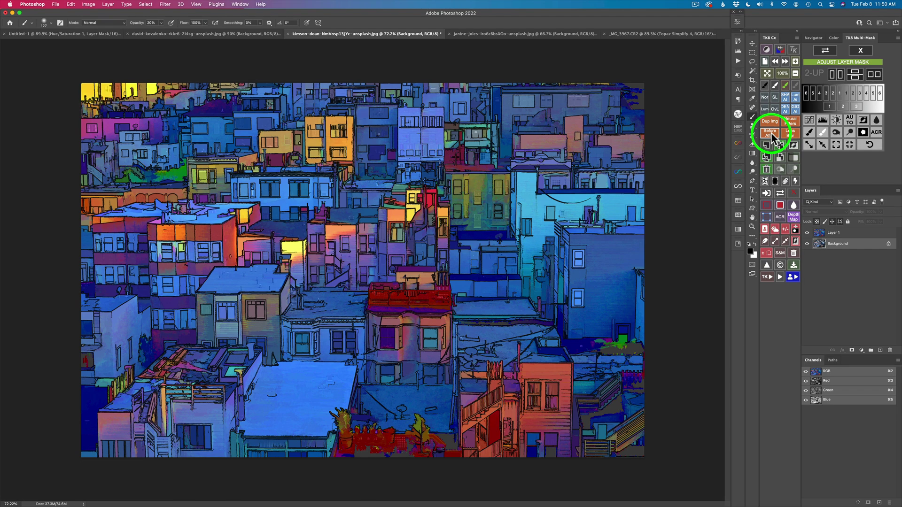
click(539, 32)
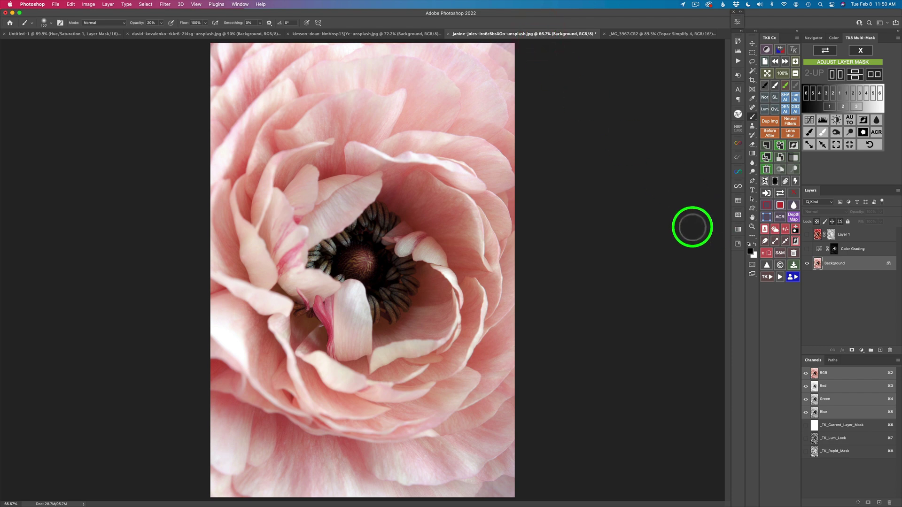
click(769, 133)
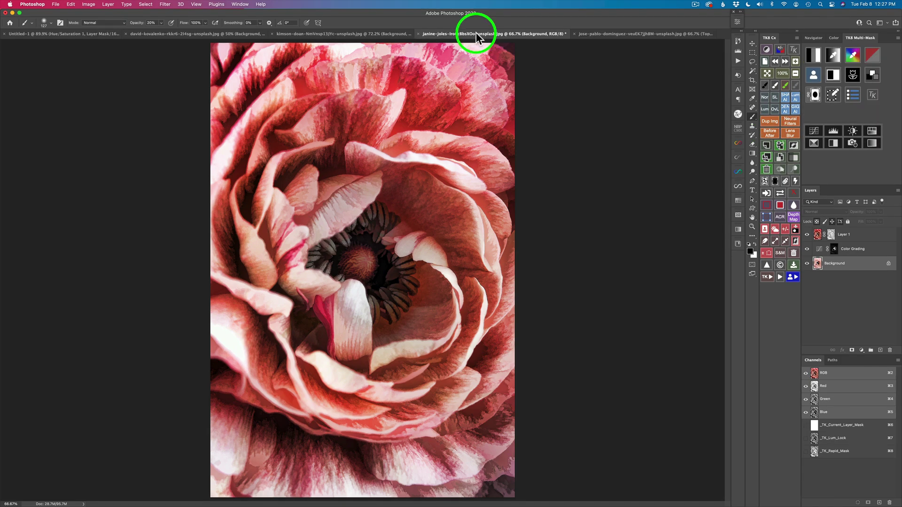
click(614, 34)
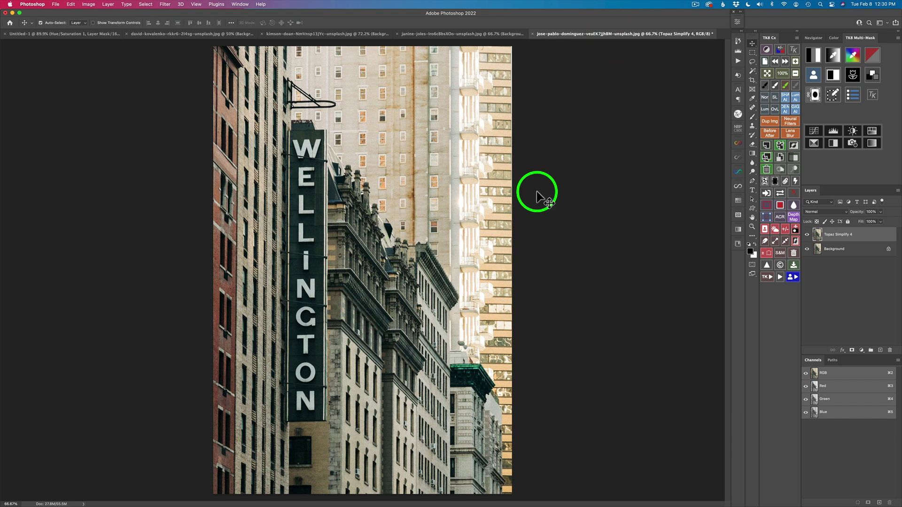
click(335, 34)
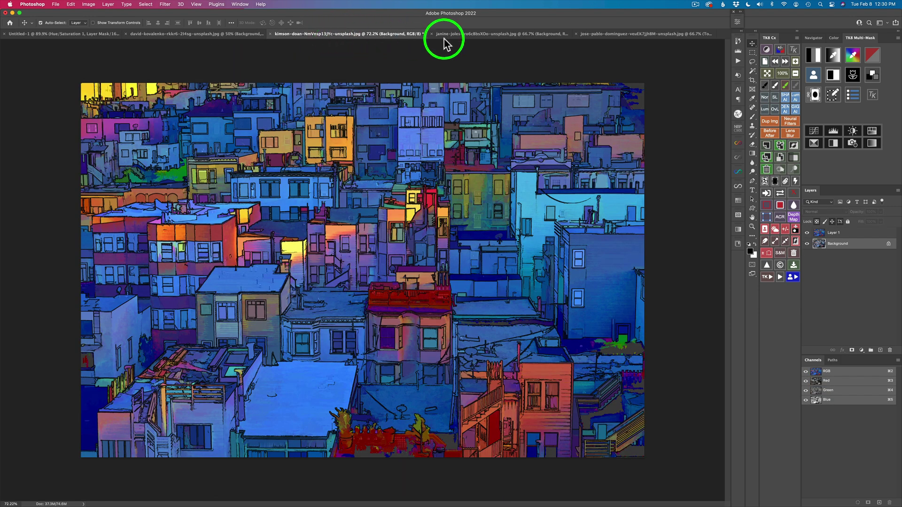
click(610, 35)
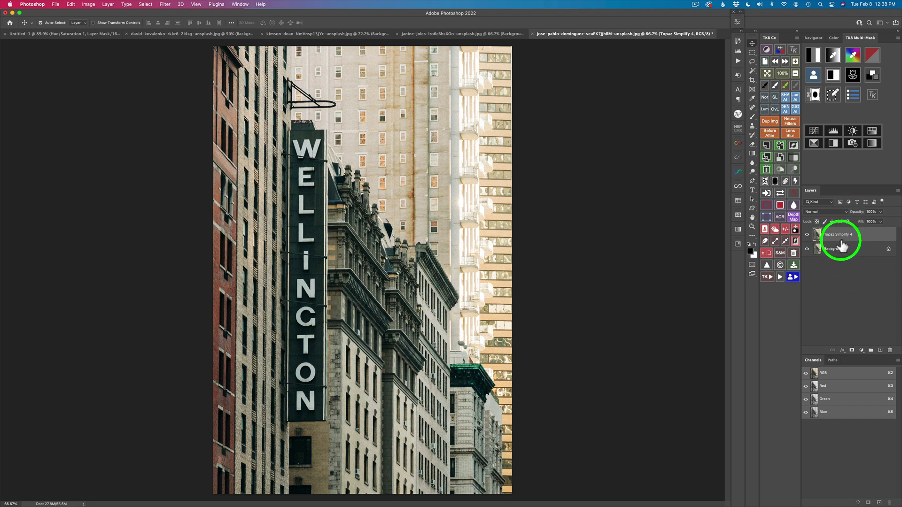
Open the Topaz Simplify 4 filter on the Wellington photo's Topaz Simplify 4 layer
click(166, 6)
mouse_move(207, 202)
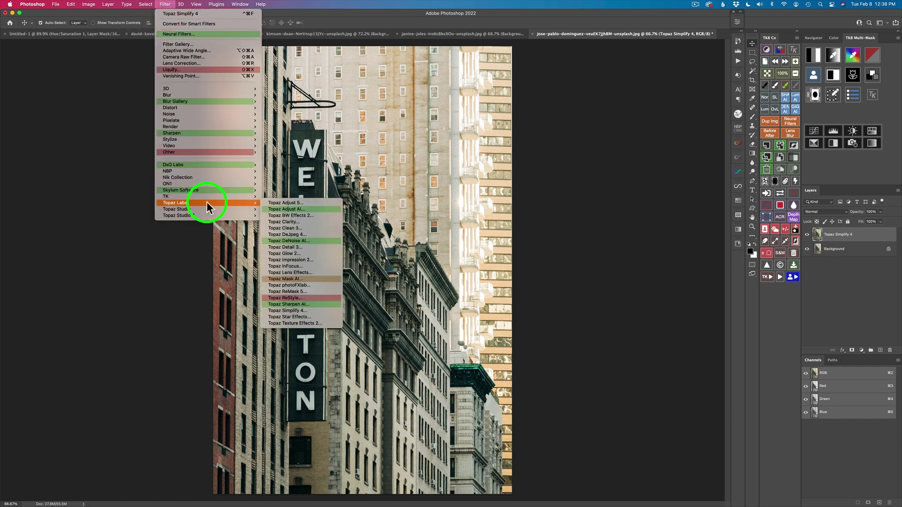
click(296, 311)
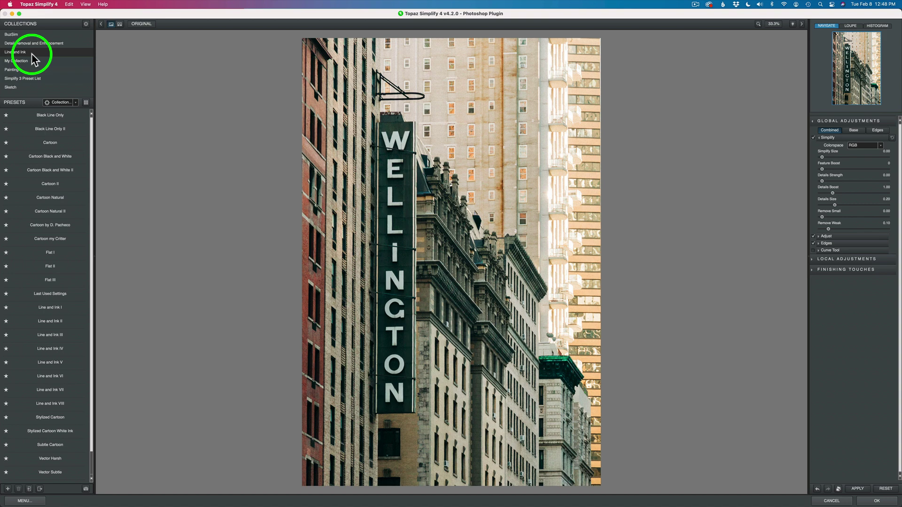
Browse the Line and Ink presets as a grid of thumbnail previews of the Wellington photo
click(86, 103)
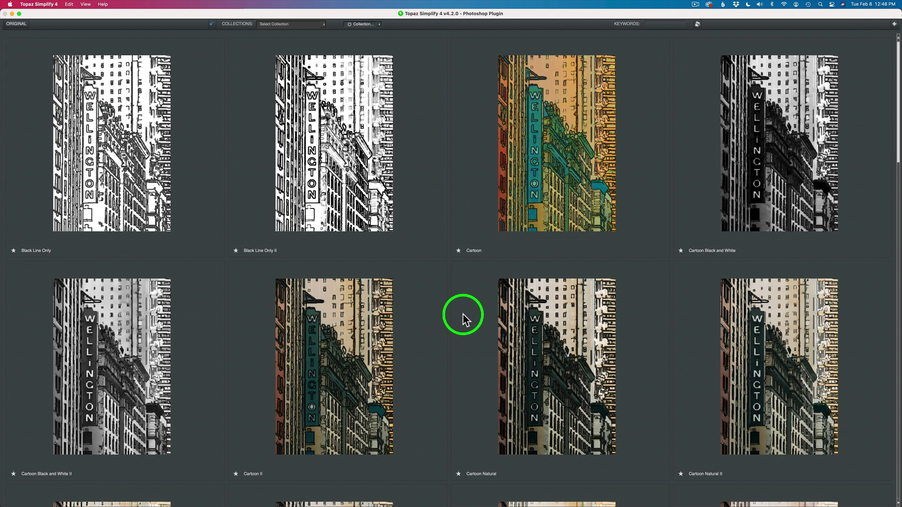
scroll(462, 318, down, 2)
scroll(463, 316, down, 10)
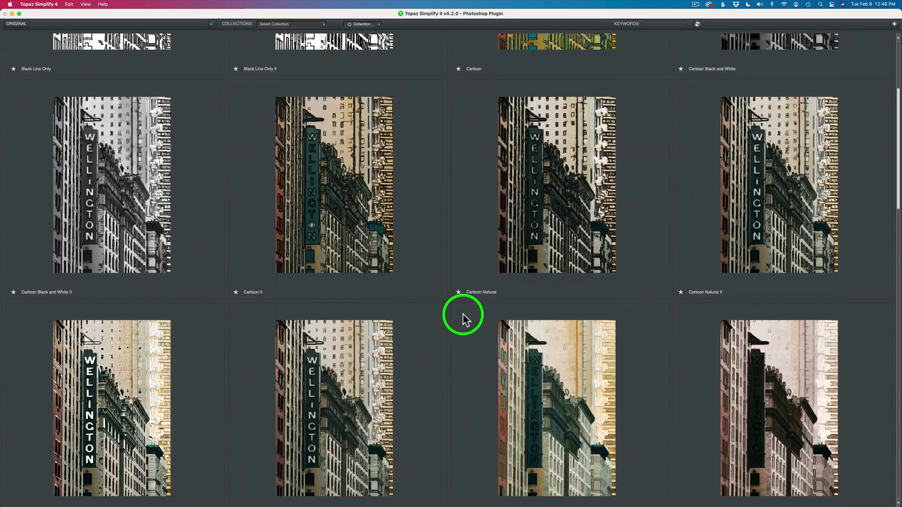
scroll(464, 315, down, 4)
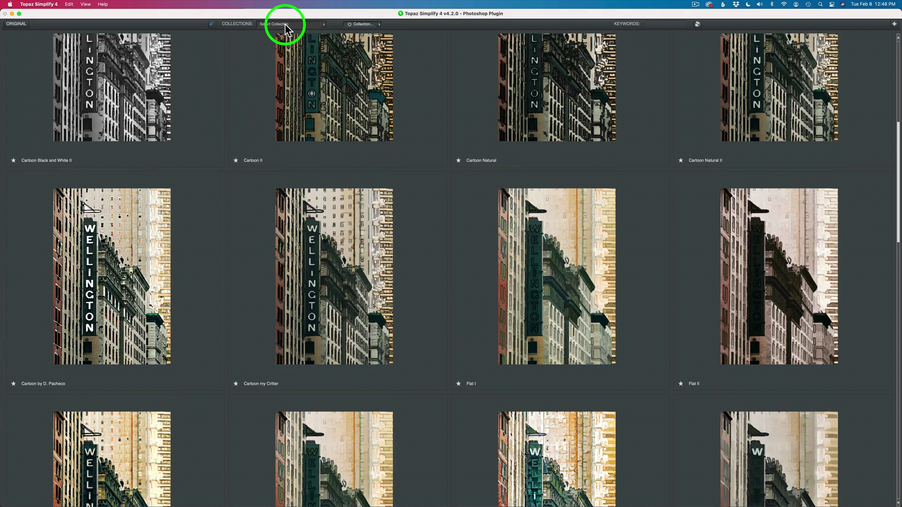
click(325, 29)
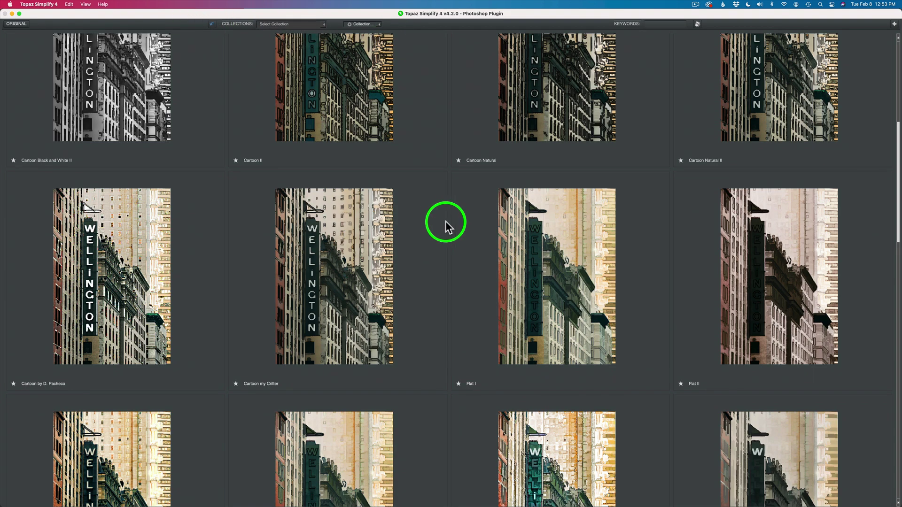
scroll(450, 227, up, 2)
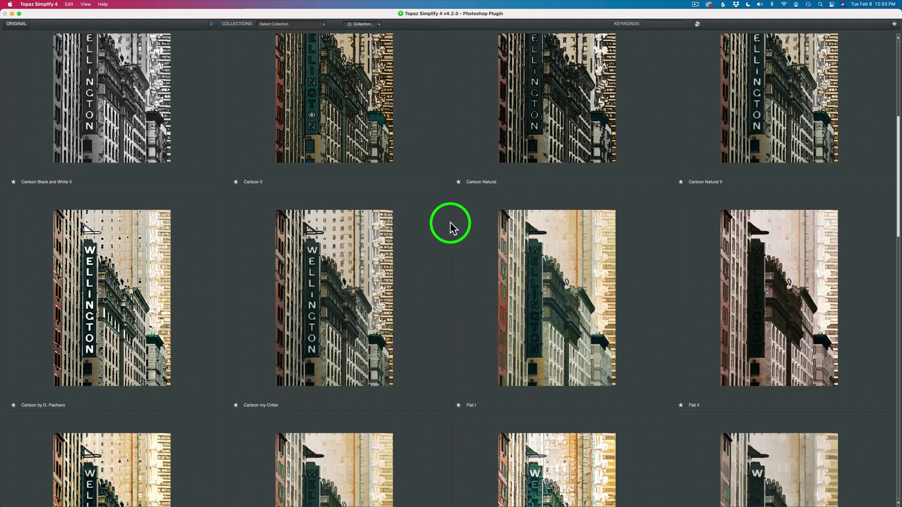
scroll(450, 223, up, 8)
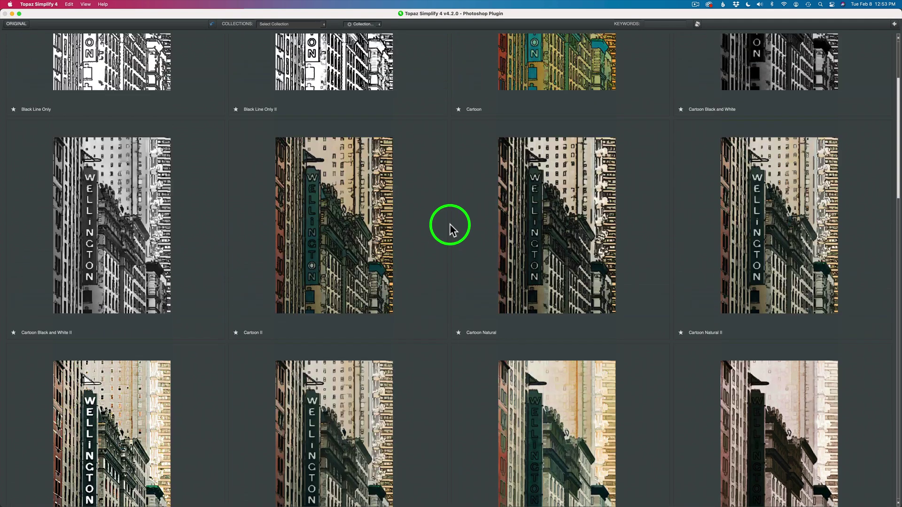
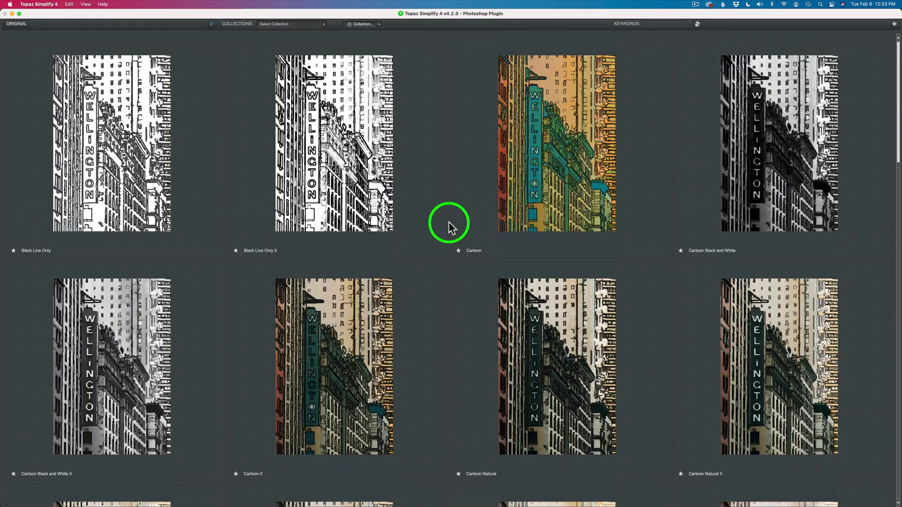
scroll(449, 224, down, 8)
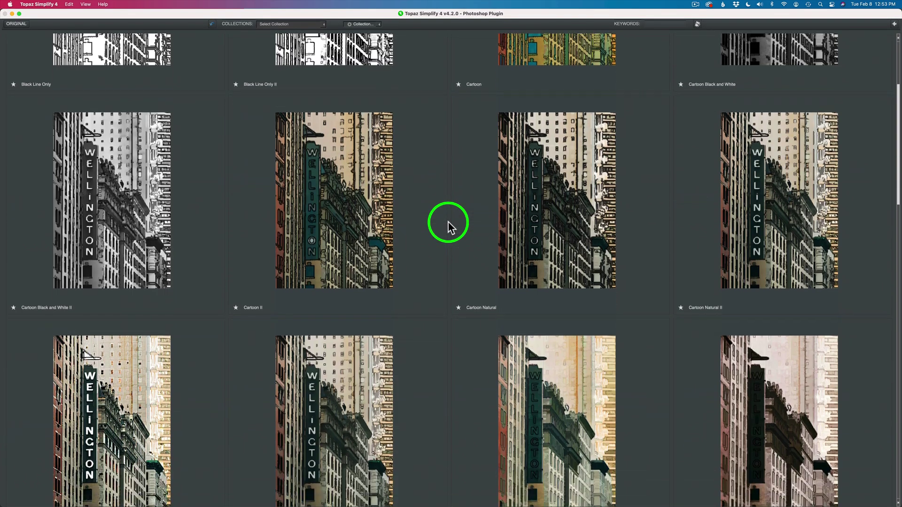
scroll(449, 224, down, 8)
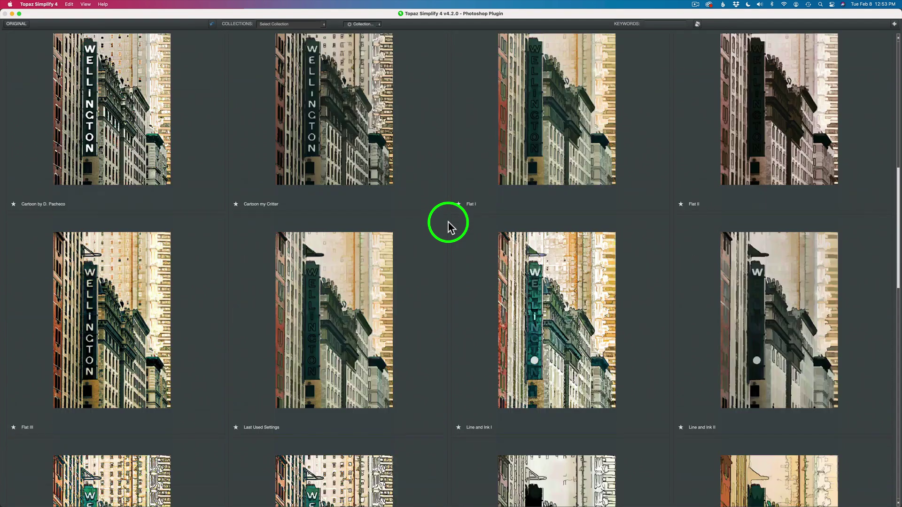
scroll(447, 223, down, 3)
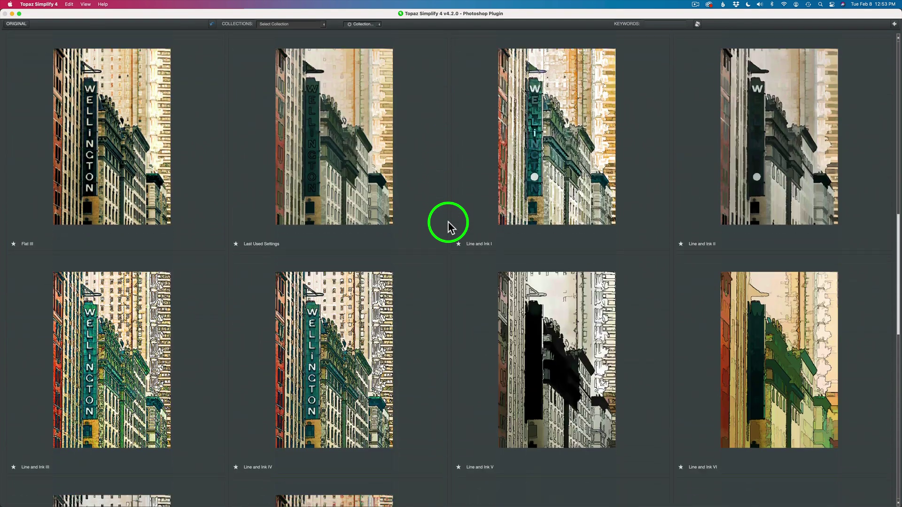
scroll(224, 296, down, 4)
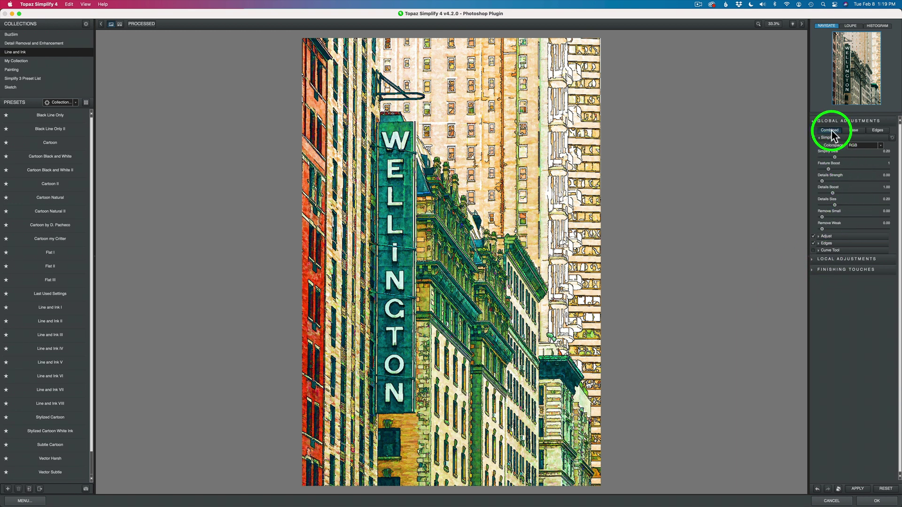
Preview only the edge lines of the image and examine the Edges adjustment settings
click(879, 131)
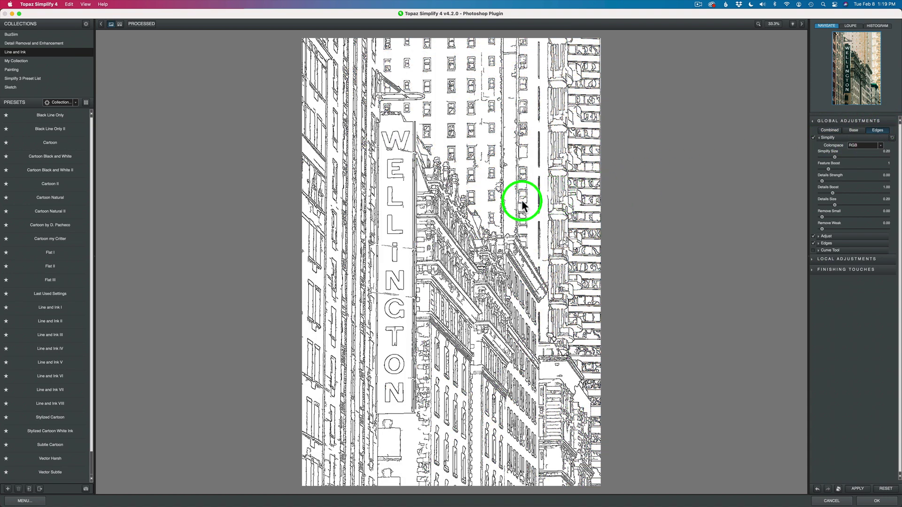
click(818, 244)
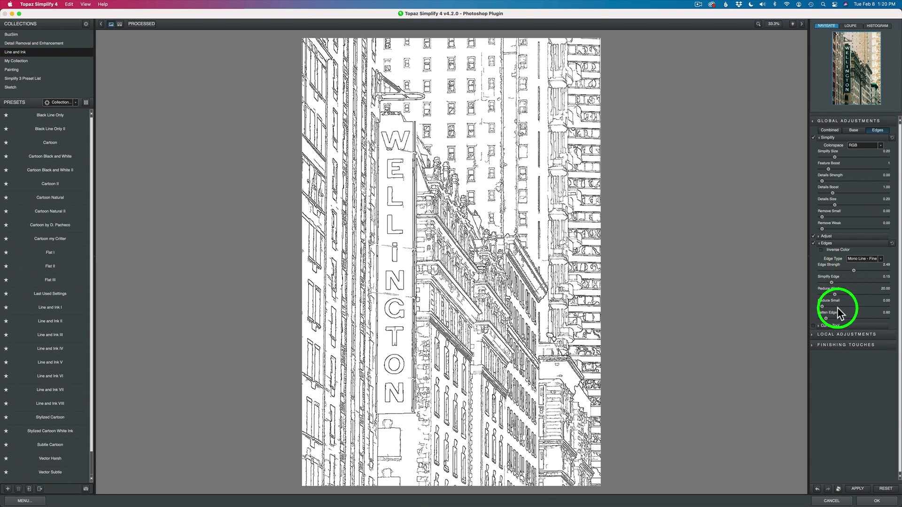
click(820, 243)
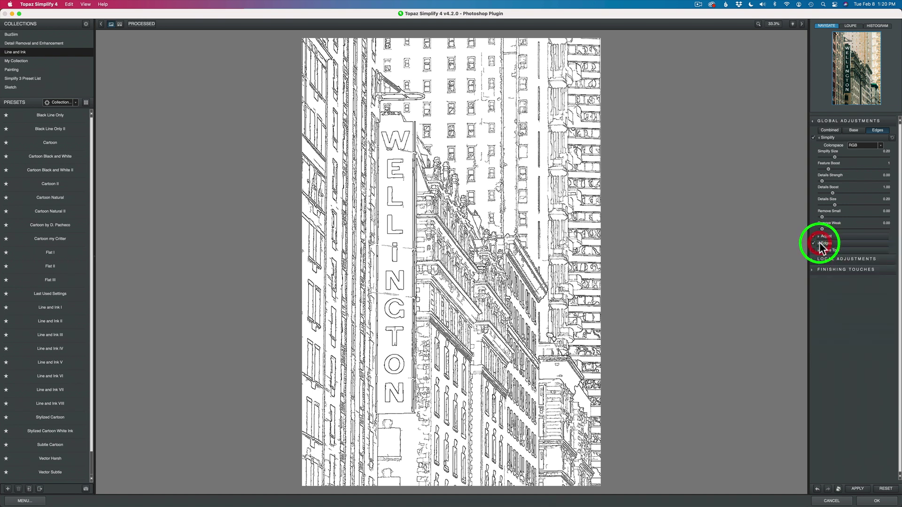
Raise Simplify Size to 0.43 while previewing only the base, and return to the combined preview
click(855, 132)
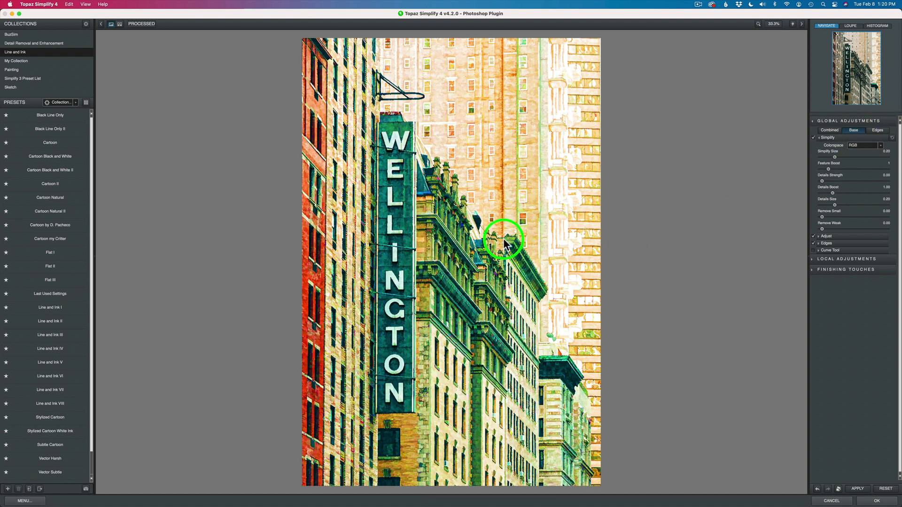
click(848, 158)
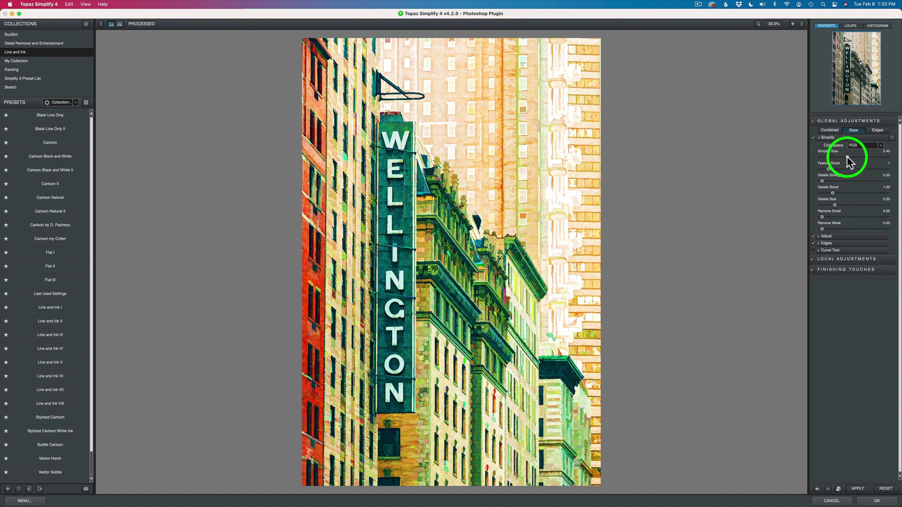
click(847, 158)
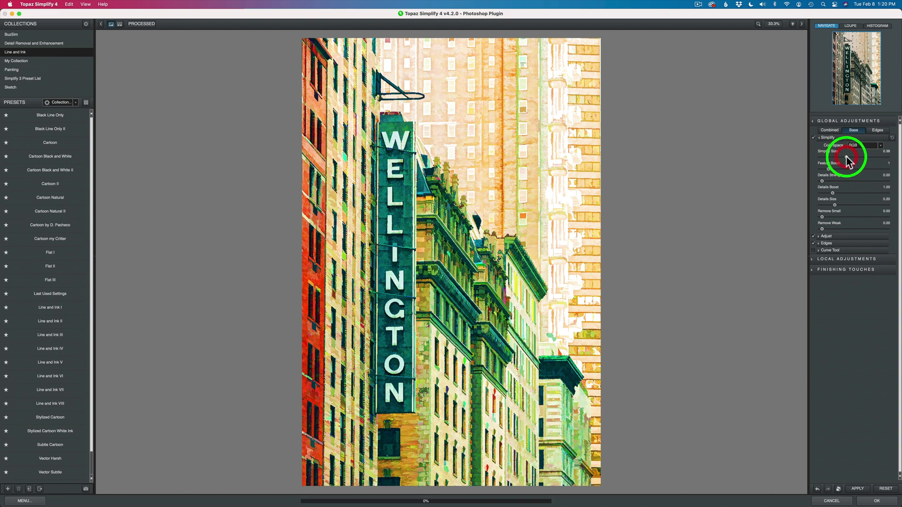
click(850, 158)
click(848, 157)
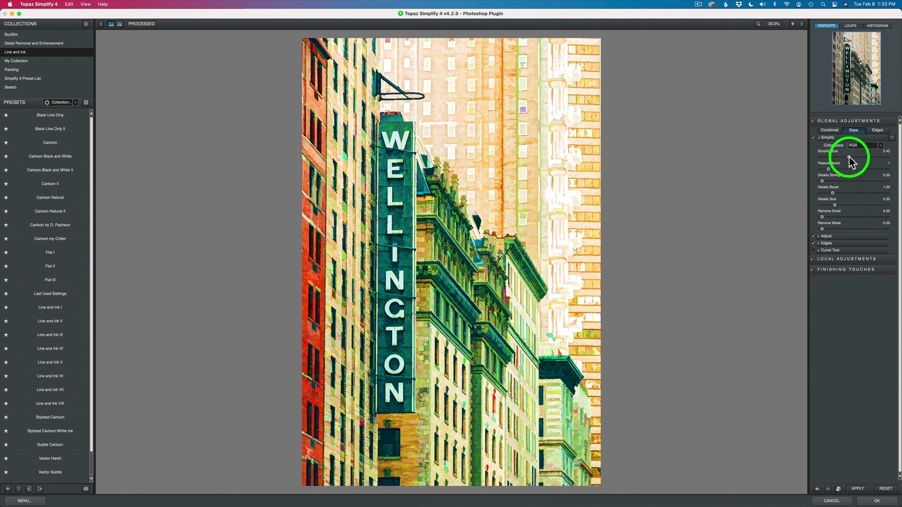
drag(850, 156, 849, 157)
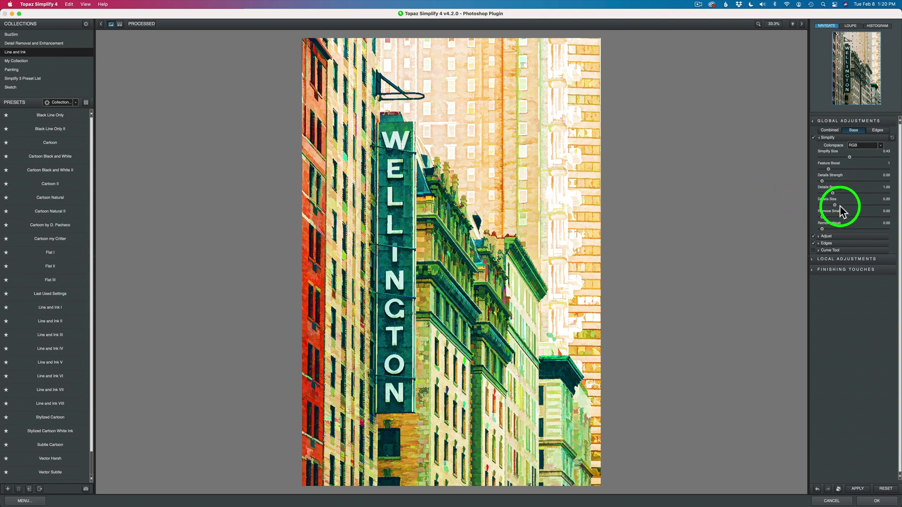
click(830, 132)
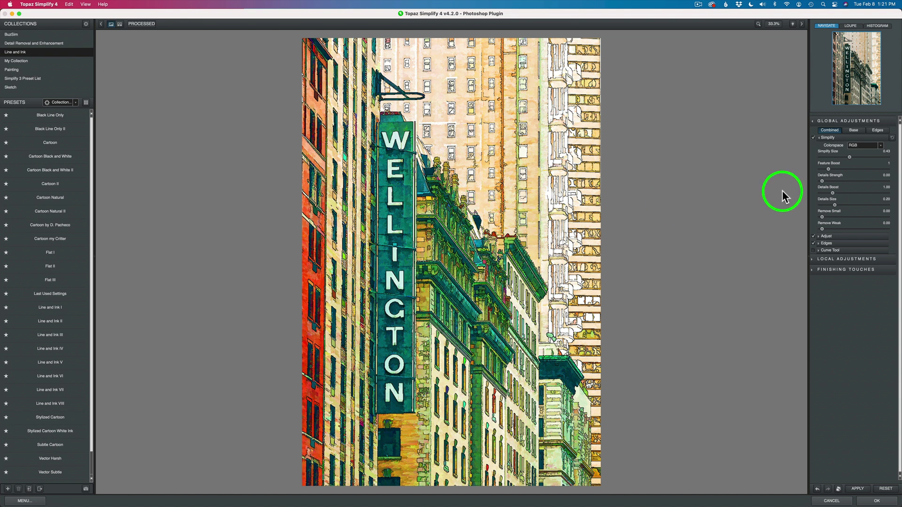
In the global Adjust settings, set Brightness to 0.06 and Saturation to 1.60
click(819, 238)
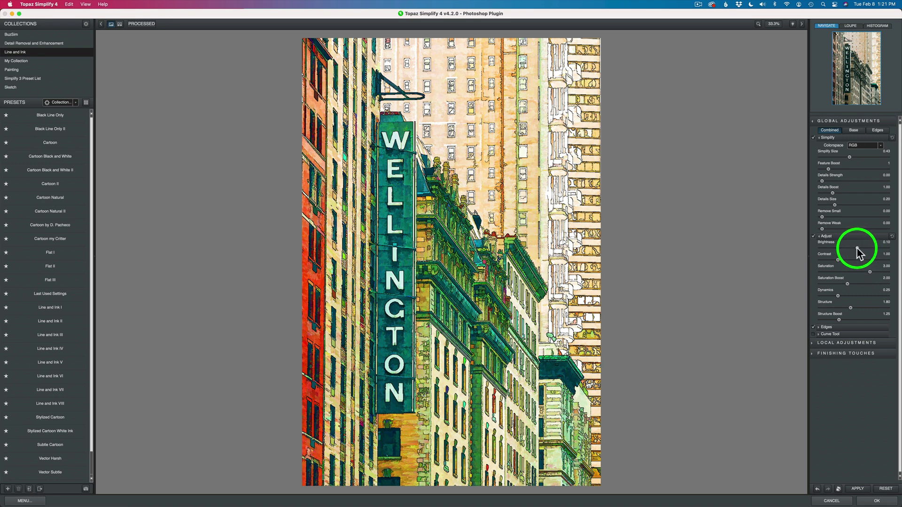
drag(856, 247, 855, 249)
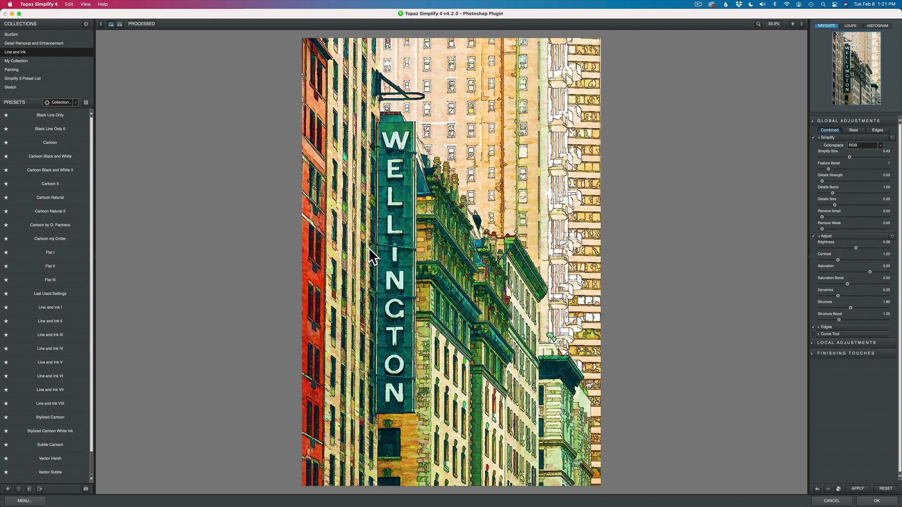
drag(870, 272, 847, 272)
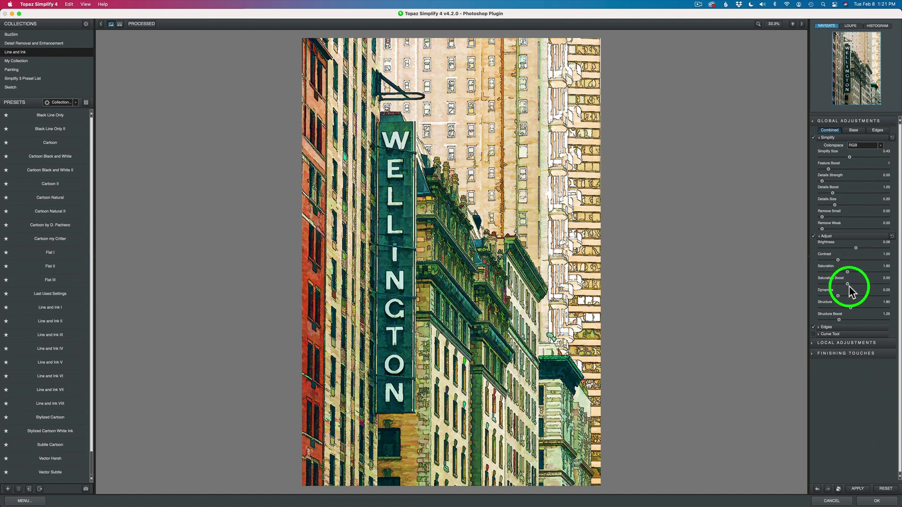
In the global Adjust settings, set Dynamics to 0.42 and Structure to 1.14
drag(836, 297, 848, 296)
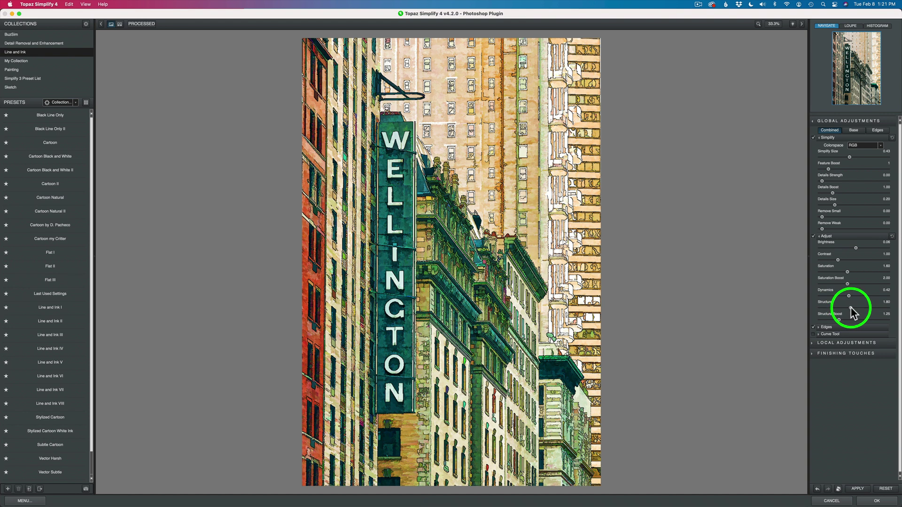
mouse_move(851, 308)
mouse_down()
mouse_move(872, 309)
mouse_move(849, 309)
mouse_up()
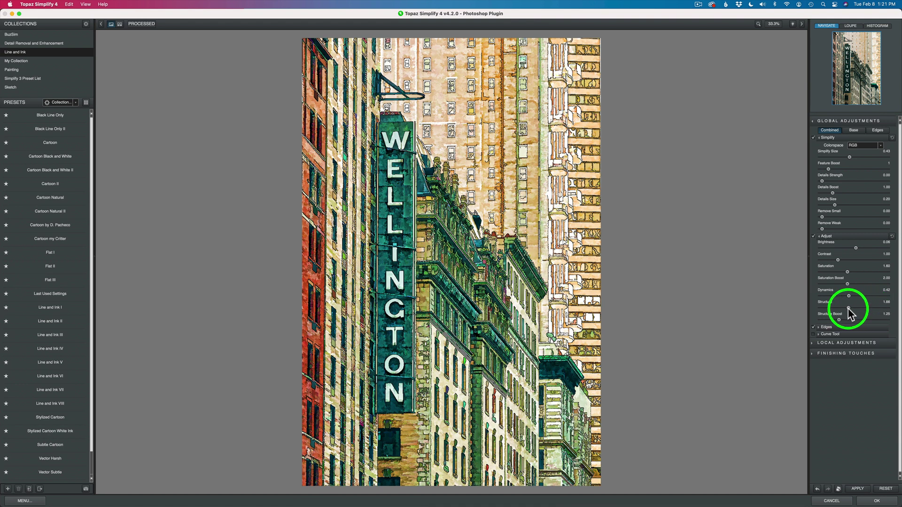
drag(849, 308, 841, 309)
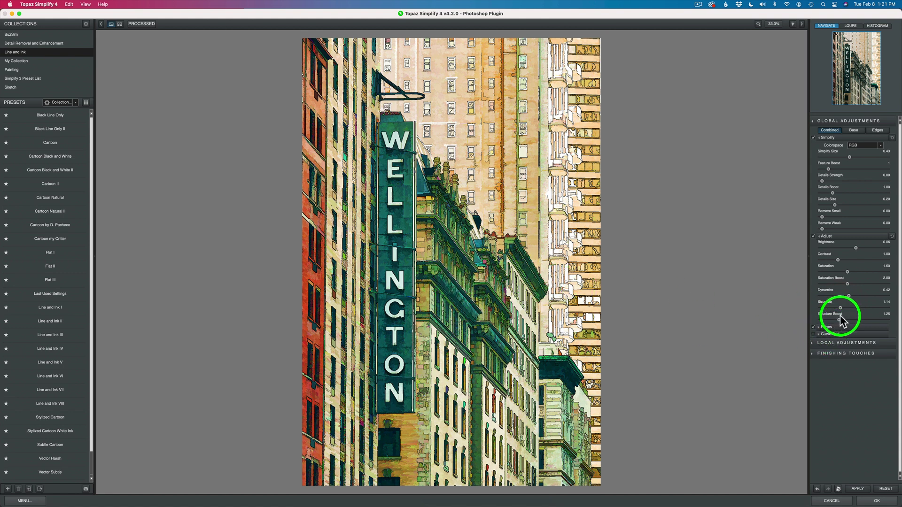
click(821, 237)
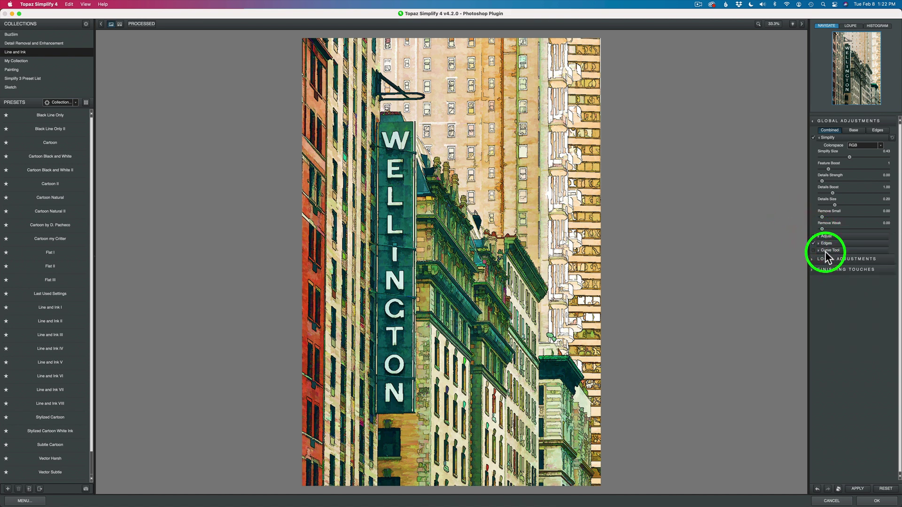
Look over the Curve Tool settings, and enable the finishing-touch Vignette with a Vignette Strength of -0.62
click(822, 251)
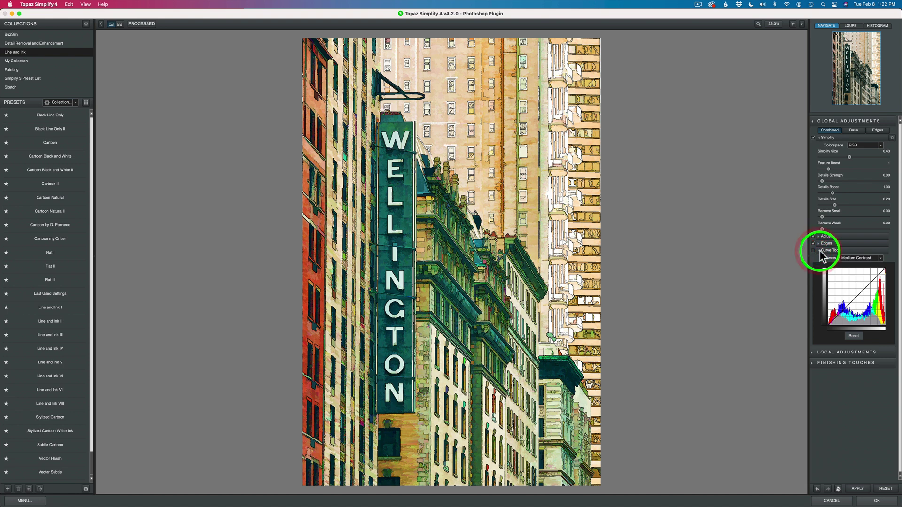
click(822, 252)
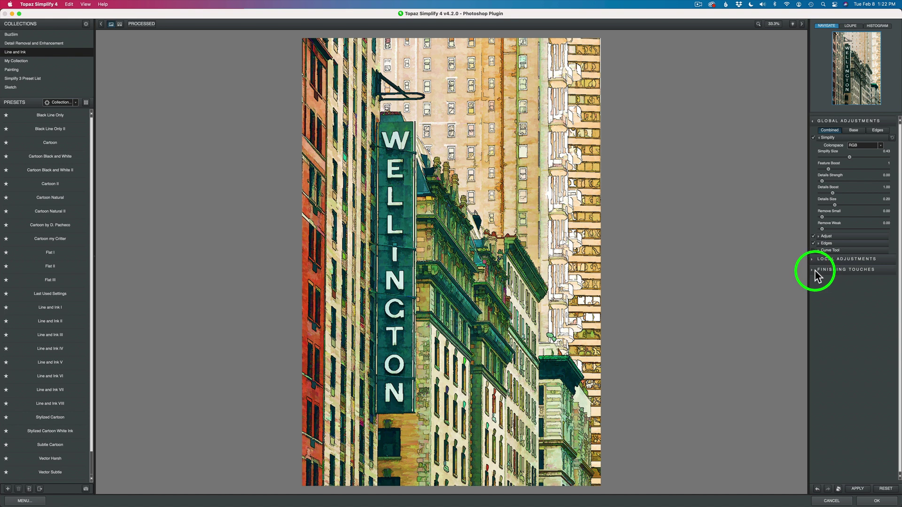
click(814, 270)
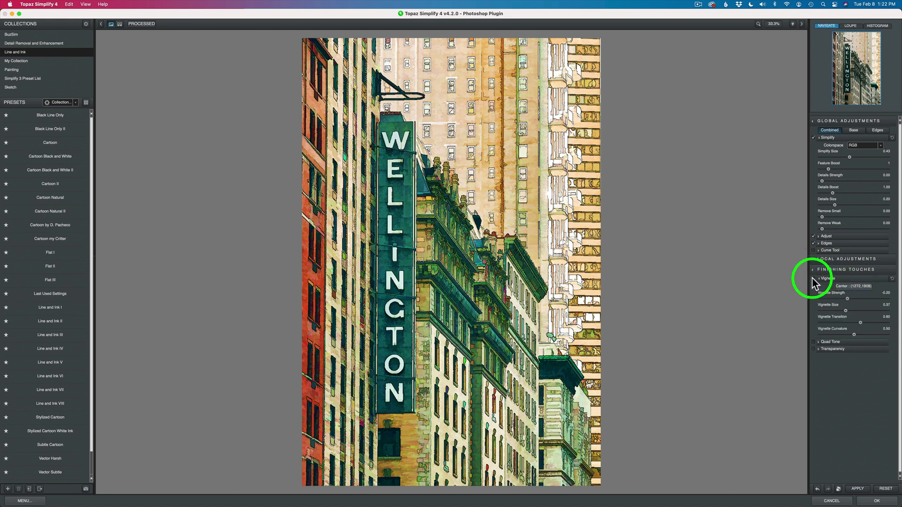
click(814, 279)
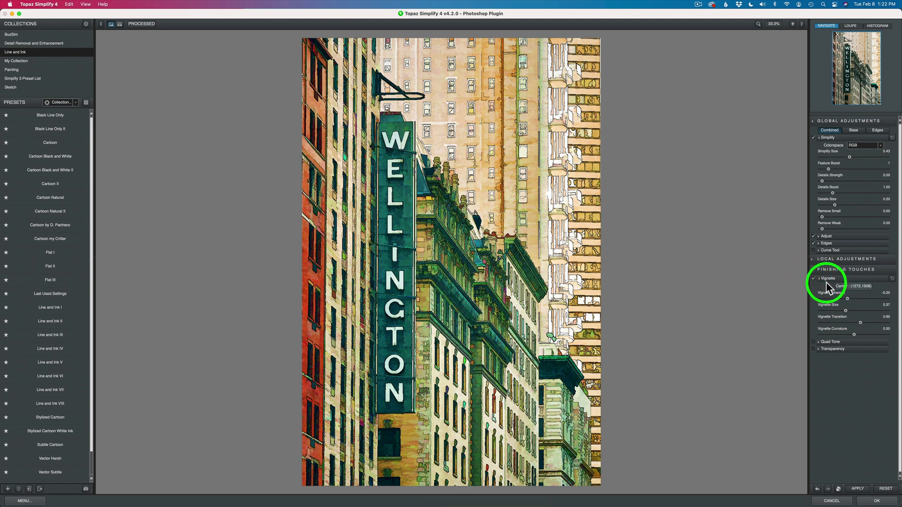
drag(849, 300, 835, 303)
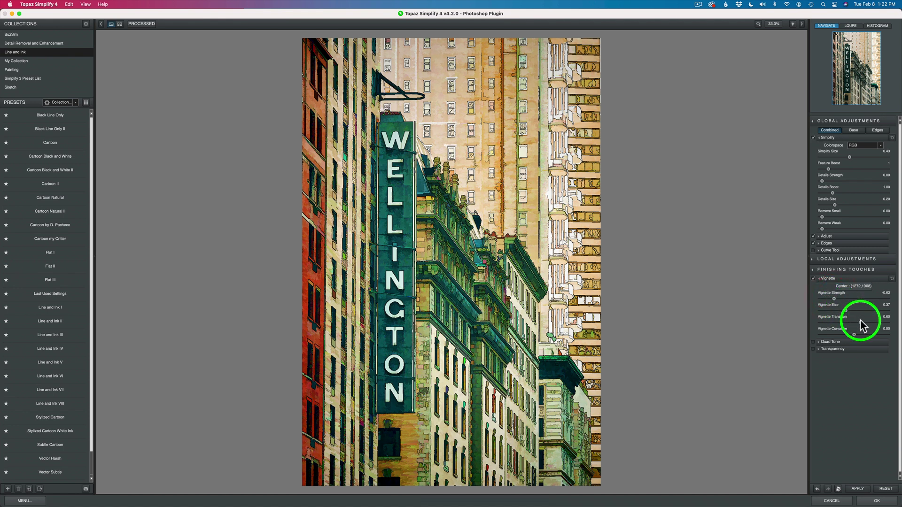
click(818, 279)
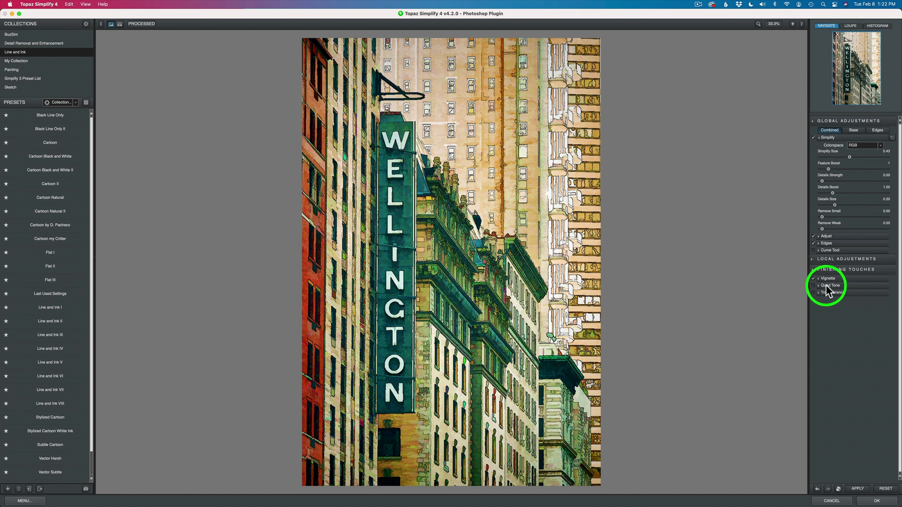
Look over the Quad Tone settings, enable Transparency with Overall Transparency at 0.00, and commit the Simplify effect to the Photoshop document
click(819, 285)
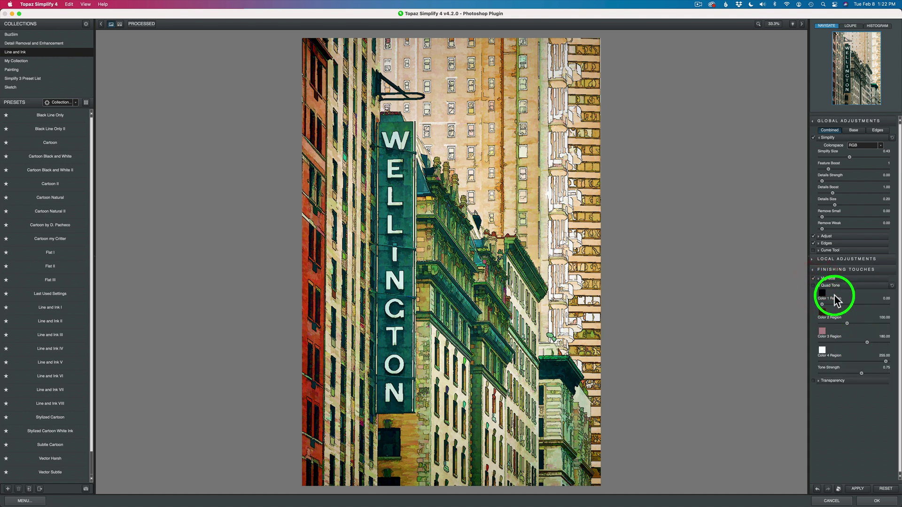
click(819, 285)
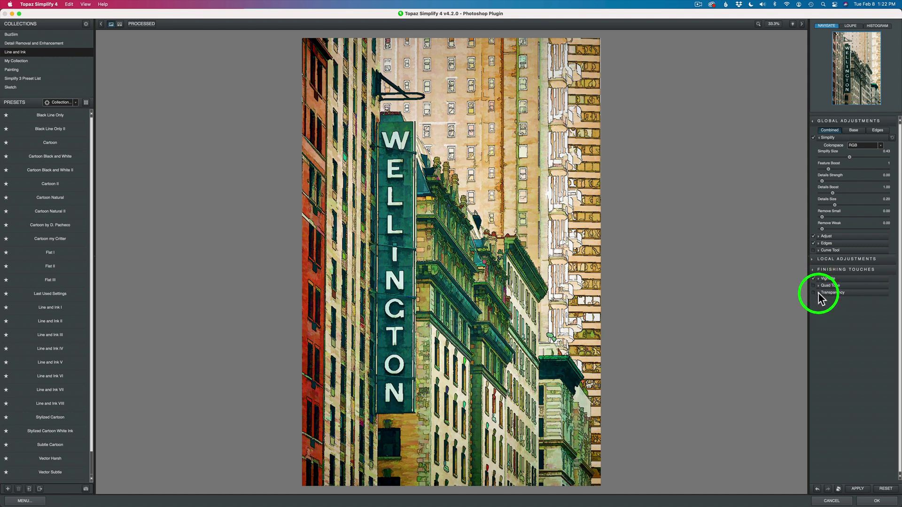
click(819, 293)
mouse_move(822, 305)
mouse_down()
mouse_move(864, 305)
mouse_move(804, 303)
mouse_up()
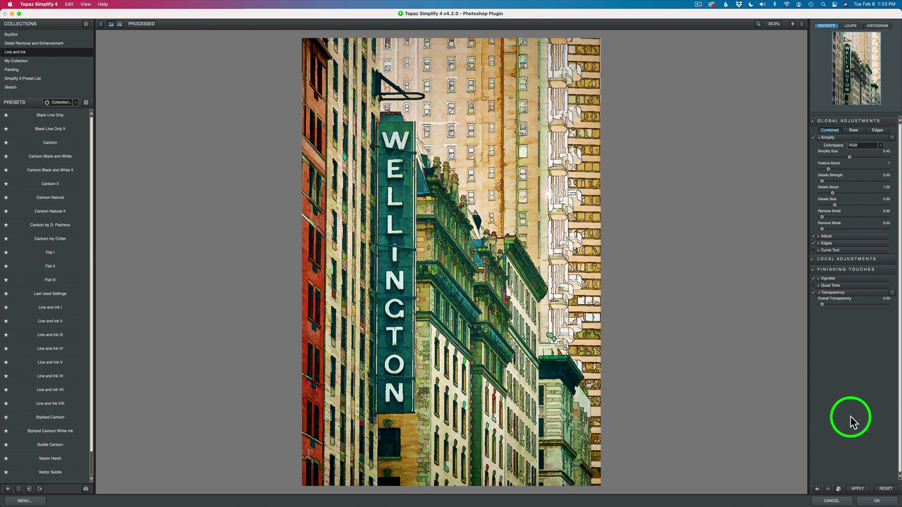
click(877, 502)
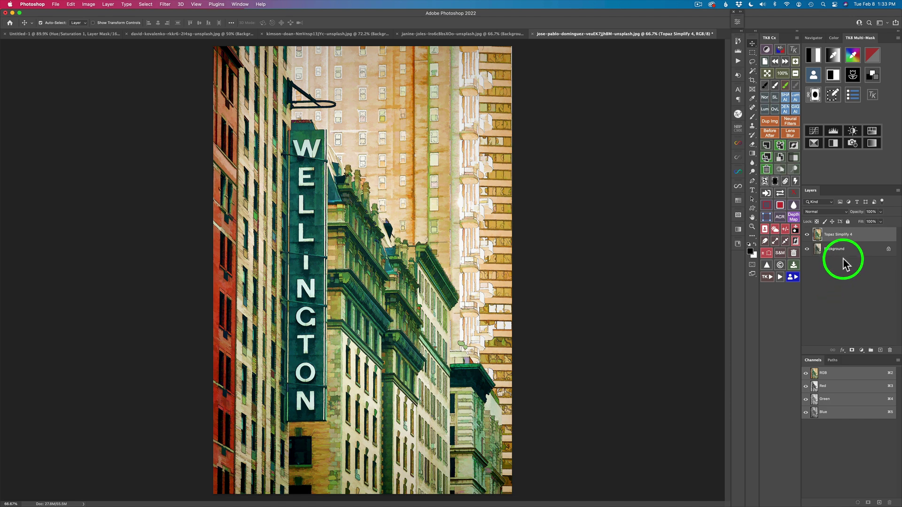
Compare the Topaz Simplify 4 layer with the original photo by toggling its visibility, and reduce its opacity to 76%
click(807, 236)
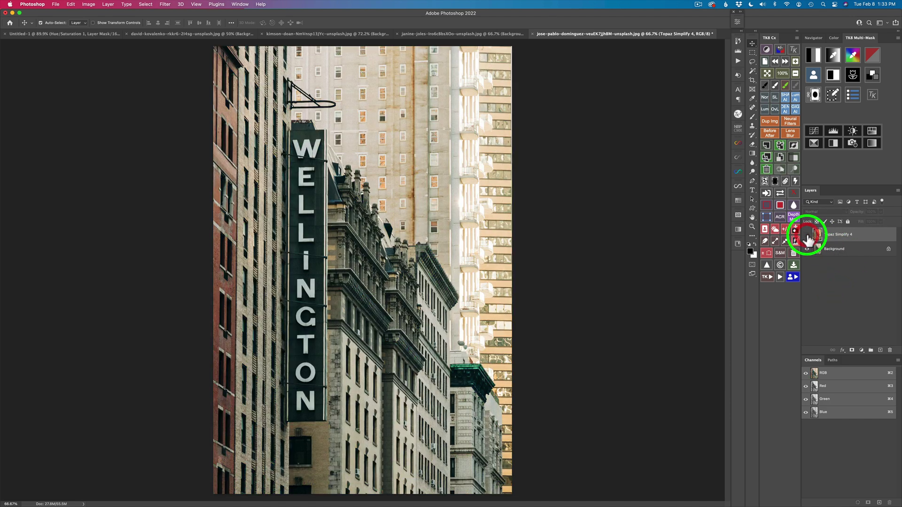
click(807, 236)
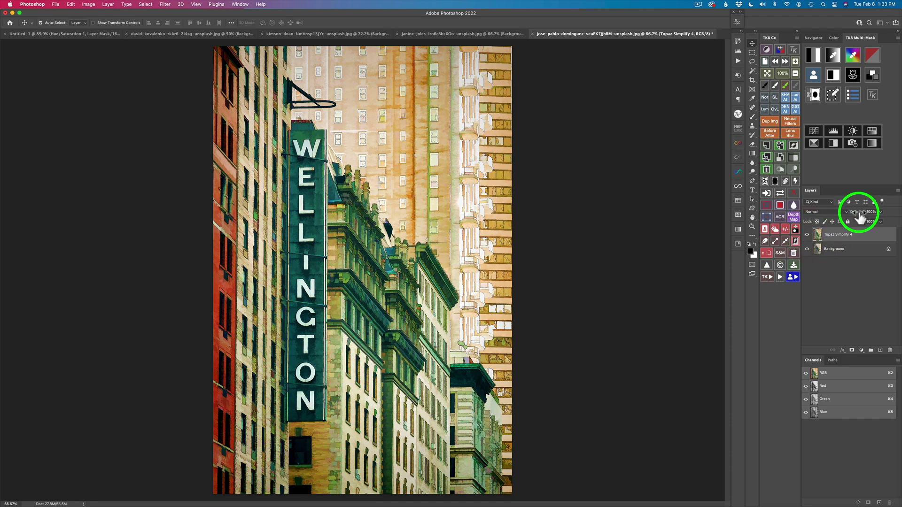
drag(860, 216, 857, 217)
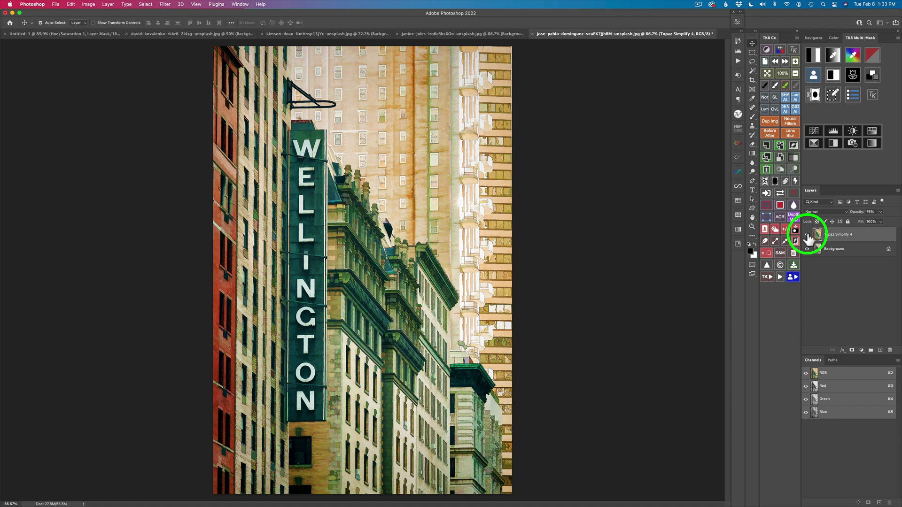